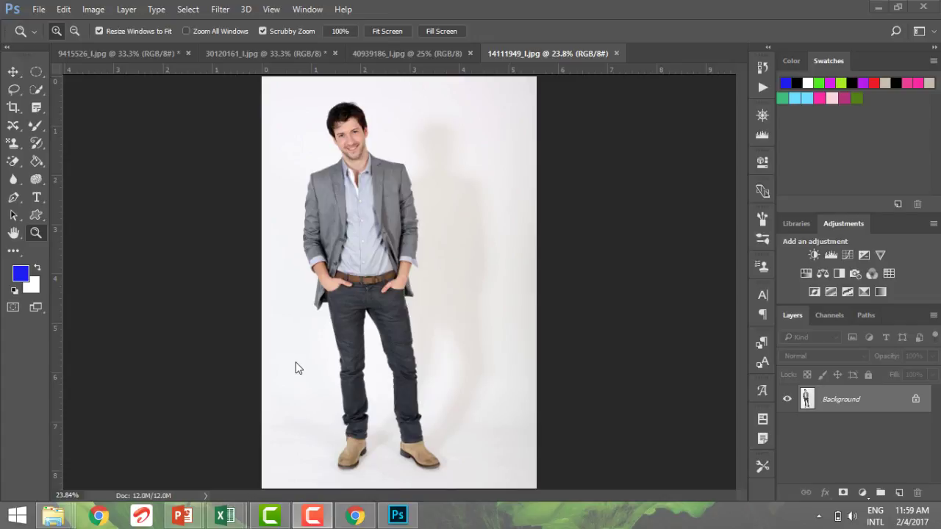
Make the Magic Eraser the active tool from the eraser flyout, using Shift+E.
{"action": "left_click", "coordinate": [12, 162]}
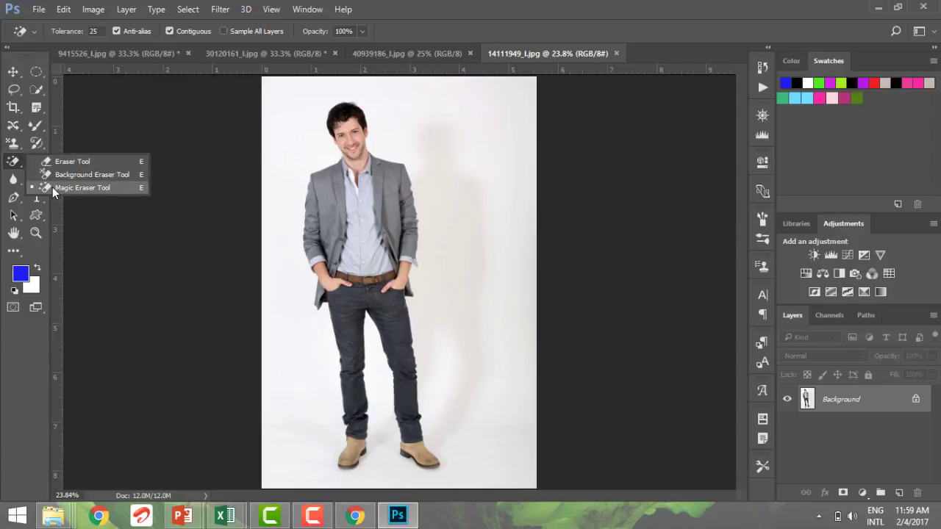
{"action": "left_click", "coordinate": [52, 187]}
{"action": "key", "text": "shift+e"}
{"action": "key", "text": "shift+e"}
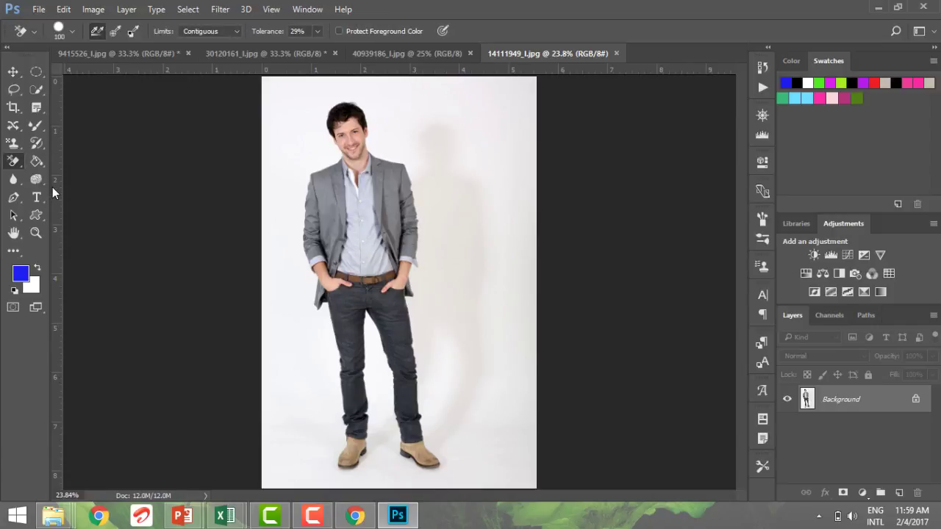
{"action": "key", "text": "shift+e"}
{"action": "key", "text": "shift+e"}
{"action": "key", "text": "shift+e"}
{"action": "key", "text": "shift+e"}
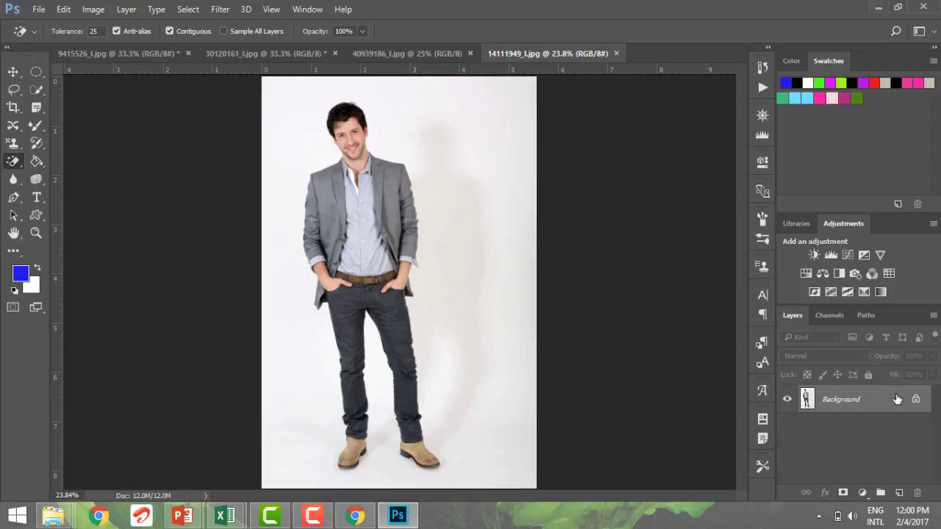
Duplicate the Background layer and wipe the white backdrop off the copy with the Magic Eraser.
{"action": "left_click_drag", "start_coordinate": [898, 403], "coordinate": [899, 492]}
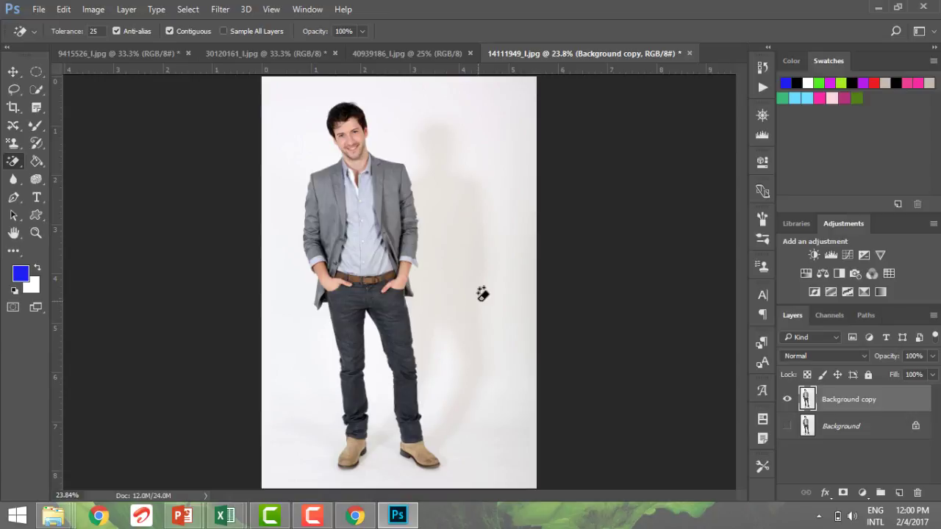
{"action": "left_click", "coordinate": [462, 193]}
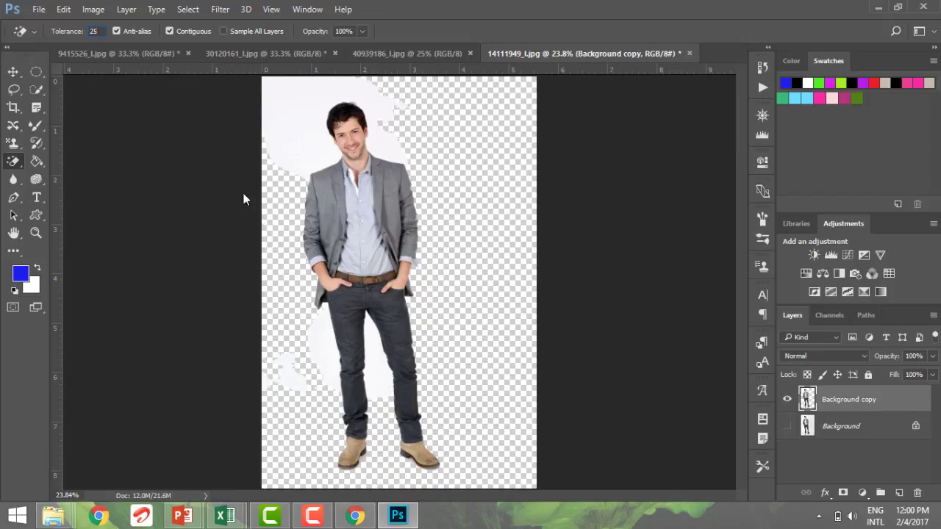
Retry the Magic Eraser at tolerance 10 on the background left of the man.
{"action": "key", "text": "Return"}
{"action": "key", "text": "ctrl+z"}
{"action": "type", "text": "10"}
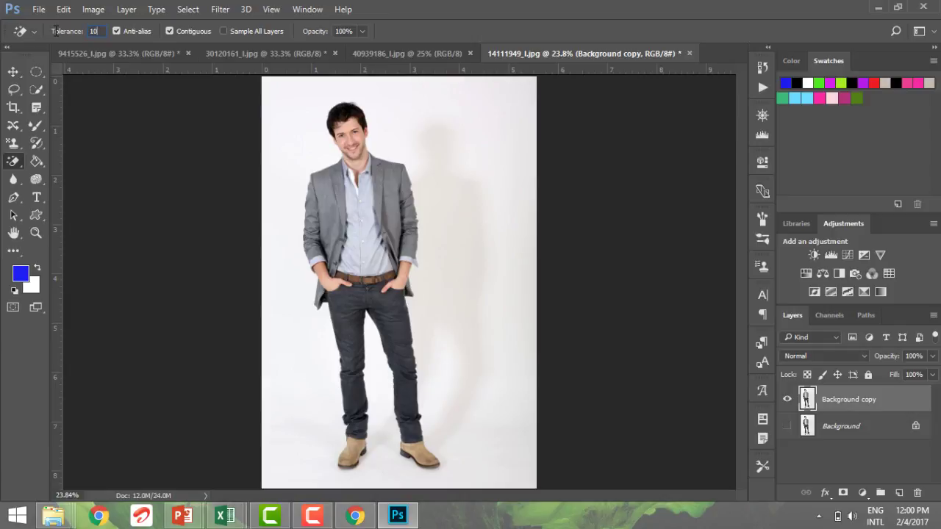
{"action": "key", "text": "Return"}
{"action": "left_click", "coordinate": [297, 105]}
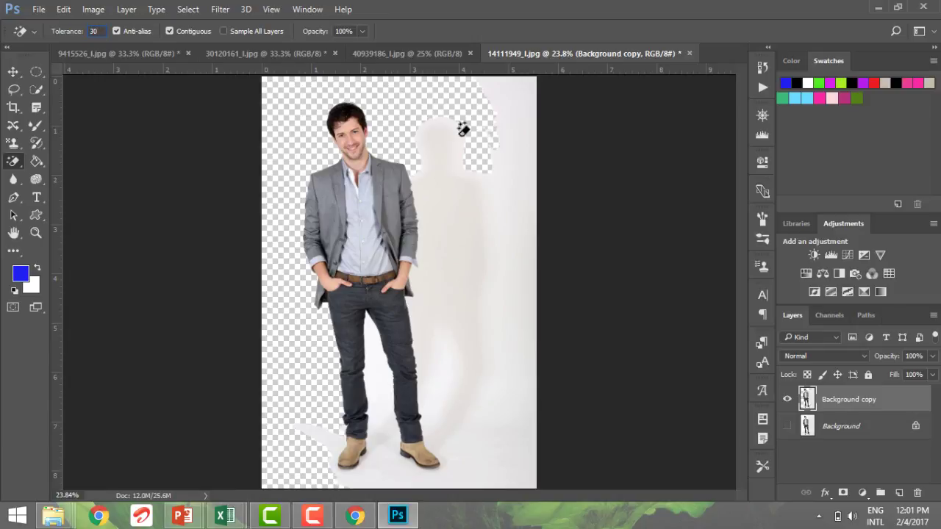
Erase the shadowed area right of the man, then undo everything back to the original photo.
{"action": "left_click", "coordinate": [459, 262]}
{"action": "key", "text": "ctrl+z"}
{"action": "key", "text": "ctrl+z"}
{"action": "key", "text": "ctrl+alt+z"}
{"action": "key", "text": "ctrl+alt+z"}
{"action": "key", "text": "ctrl+alt+z"}
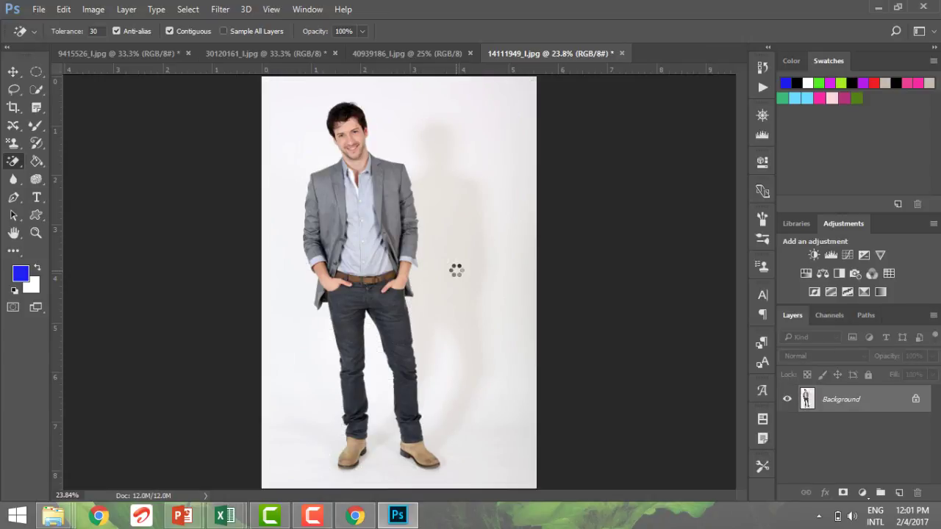
Copy the photo to a new layer and test Magic Eraser erasures, trying tolerance 80.
{"action": "key", "text": "ctrl+j"}
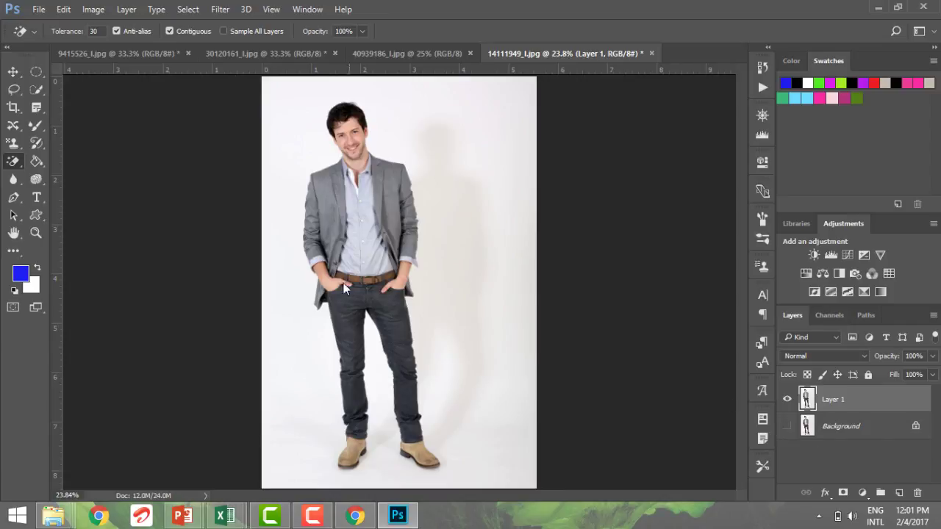
{"action": "left_click", "coordinate": [290, 307]}
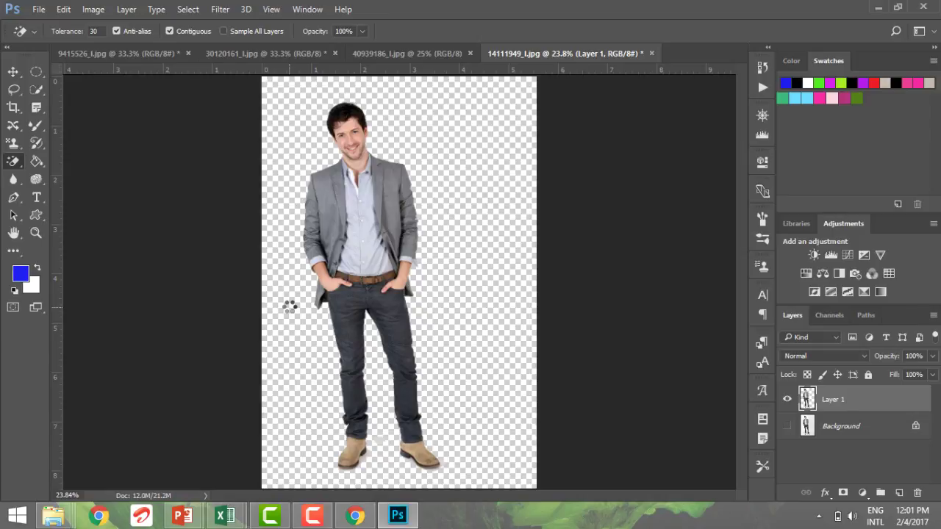
{"action": "left_click", "coordinate": [92, 31]}
{"action": "type", "text": "80"}
{"action": "key", "text": "Escape"}
{"action": "left_click", "coordinate": [489, 256]}
{"action": "key", "text": "ctrl+z"}
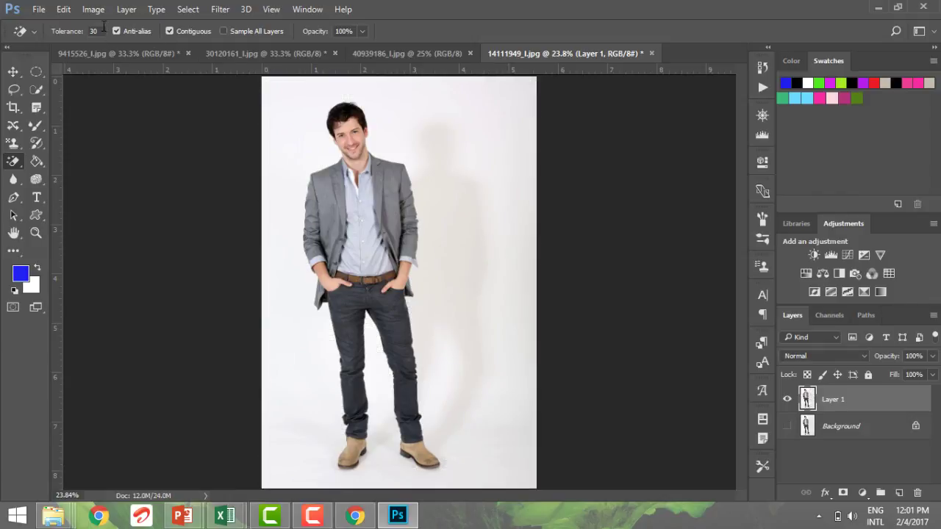
Undo an overly high tolerance trial, then erase the white background at tolerance 30.
{"action": "double_click", "coordinate": [94, 31]}
{"action": "type", "text": "3"}
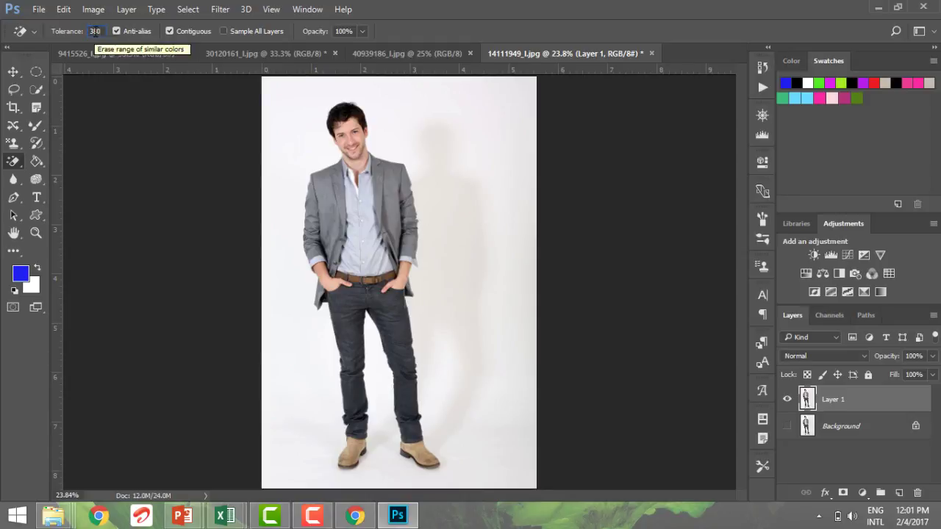
{"action": "type", "text": "80"}
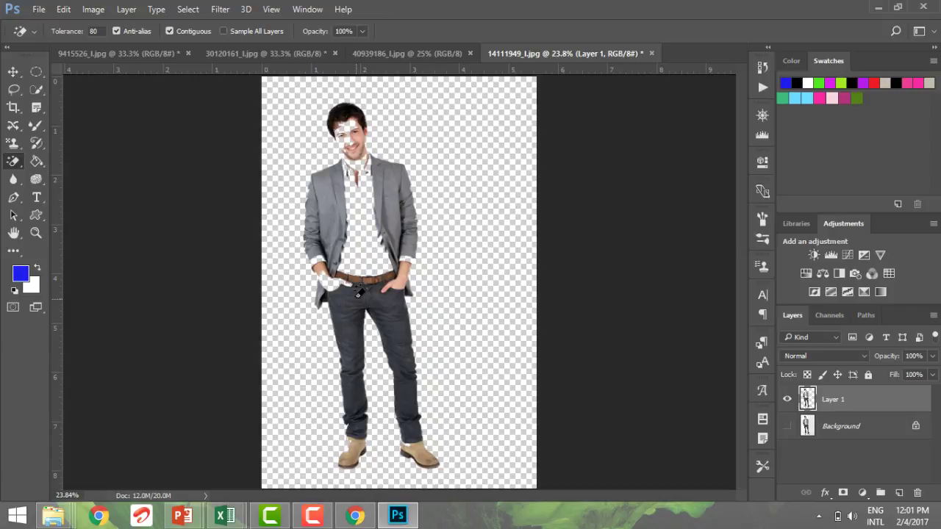
{"action": "key", "text": "ctrl+z"}
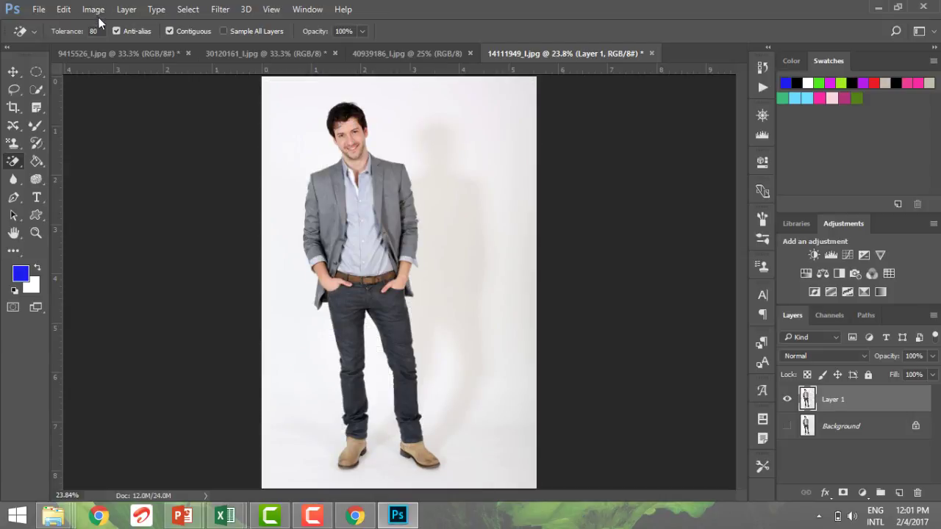
{"action": "left_click", "coordinate": [93, 31]}
{"action": "type", "text": "30"}
{"action": "left_click", "coordinate": [292, 202]}
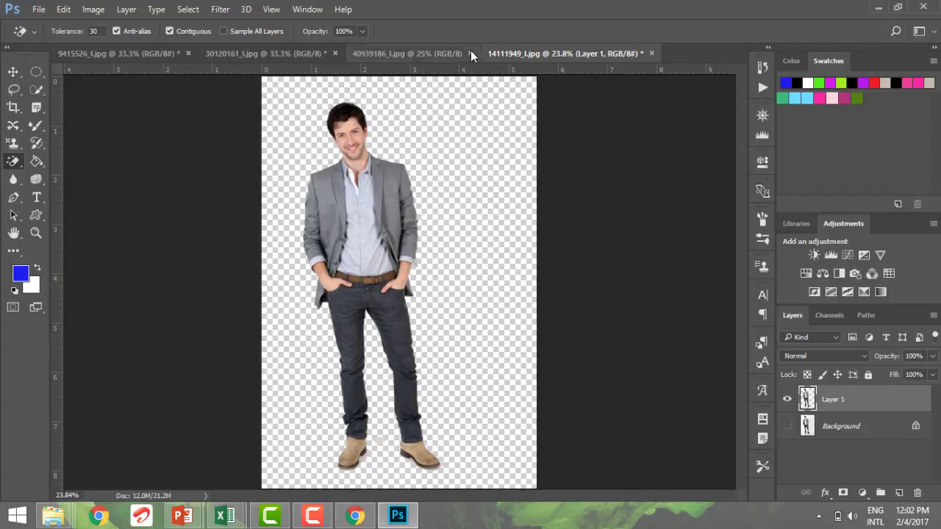
Resize the cut-out man image to 4 × 6 inches (1200 × 1800 pixels) in Image Size.
{"action": "left_click", "coordinate": [451, 51]}
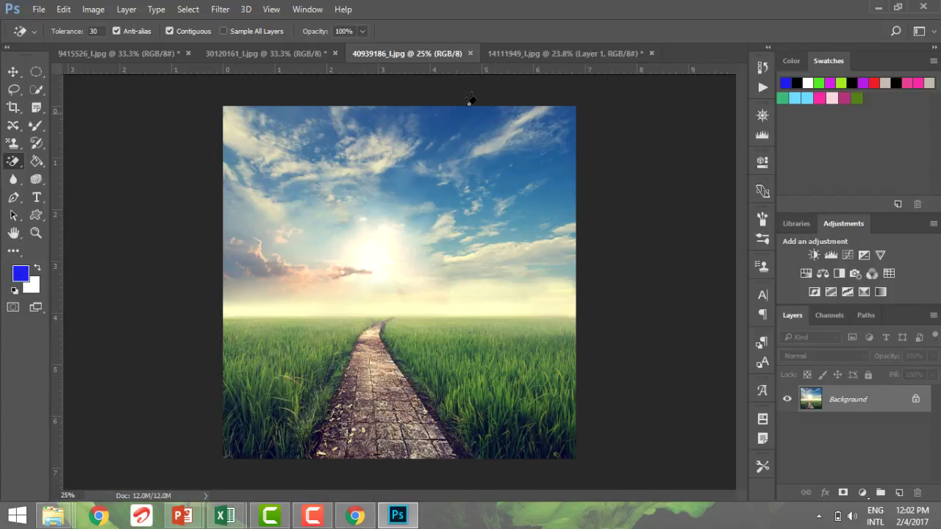
{"action": "left_click", "coordinate": [536, 52]}
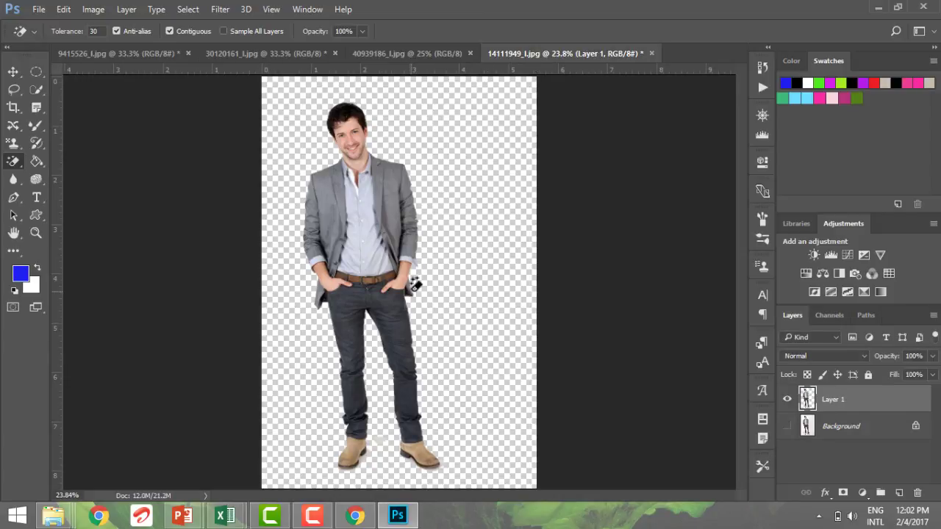
{"action": "key", "text": "ctrl+alt+i"}
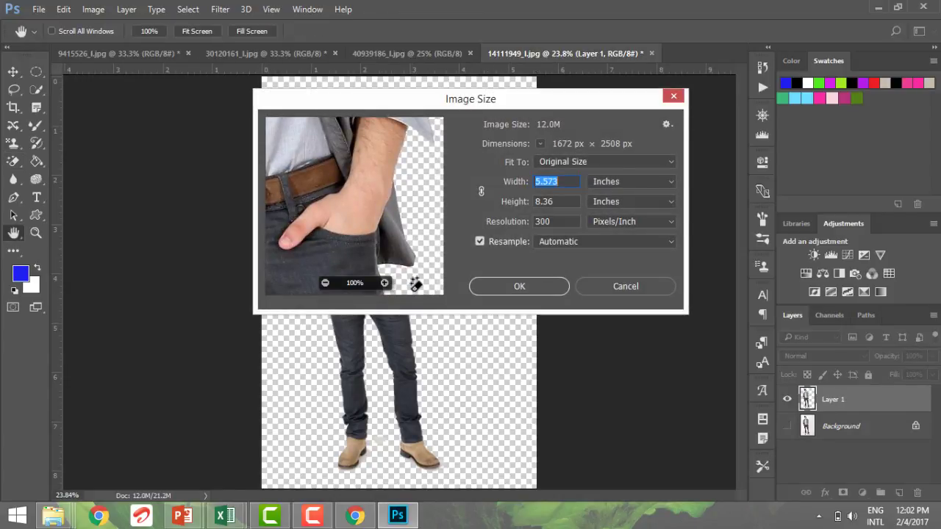
{"action": "type", "text": "4"}
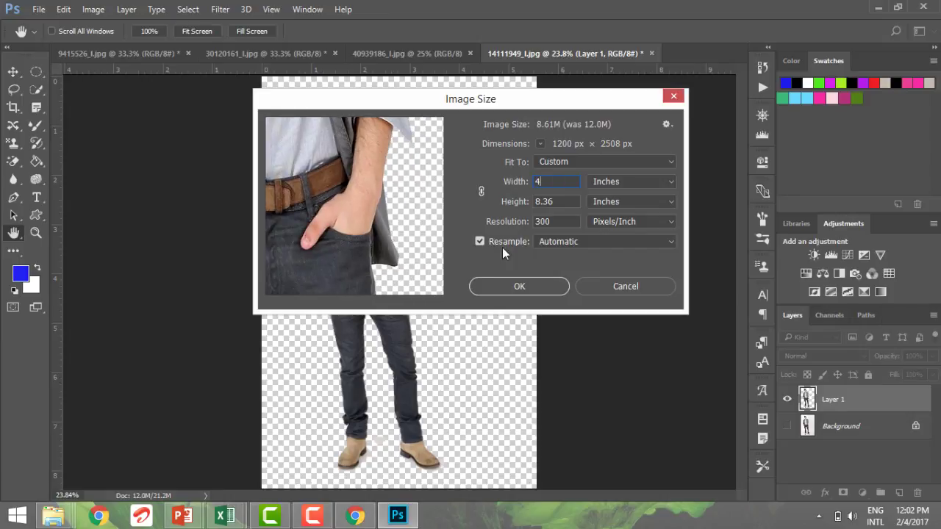
{"action": "left_click", "coordinate": [480, 192]}
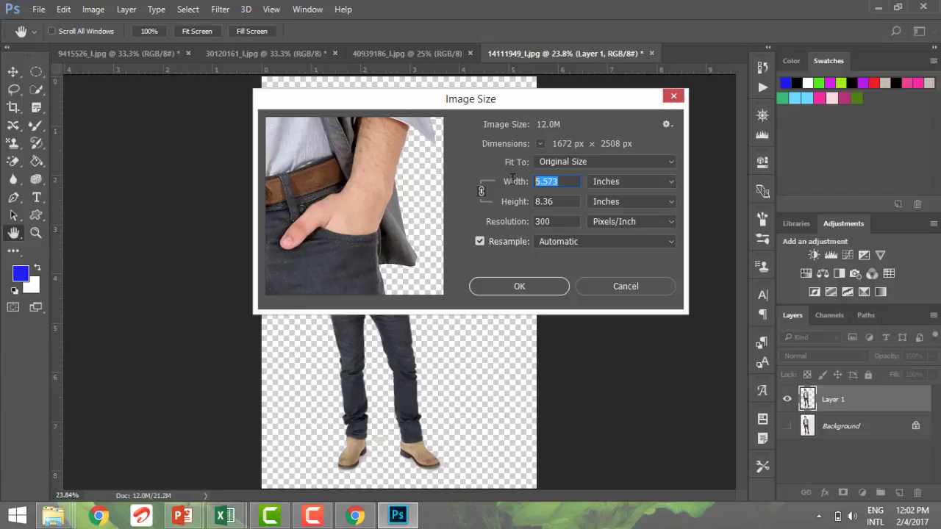
{"action": "type", "text": "4"}
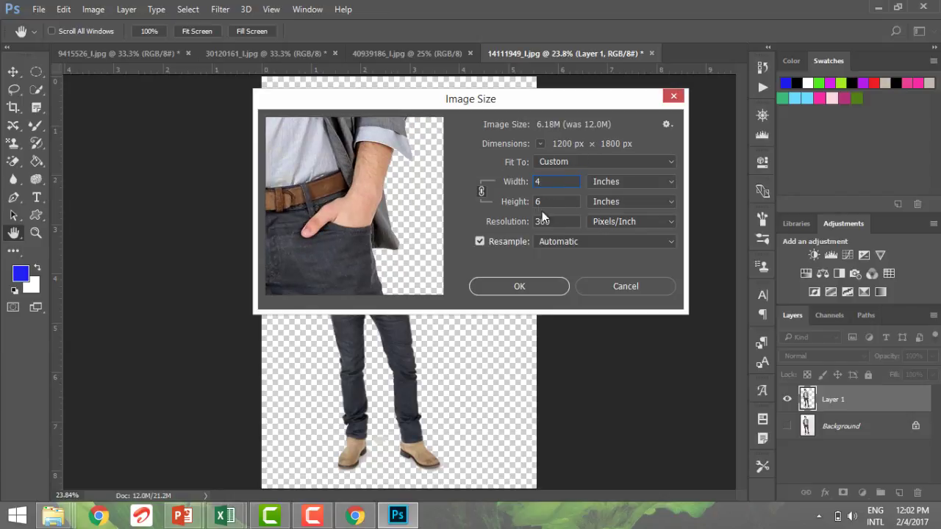
Apply the new size, select the whole cut-out and paste it into the sky and grass-path landscape.
{"action": "left_click", "coordinate": [491, 287]}
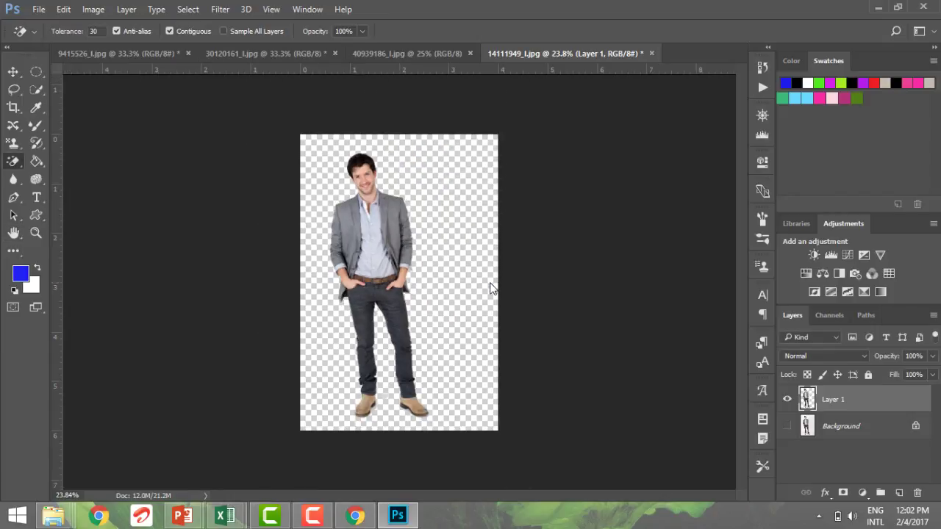
{"action": "key", "text": "ctrl+a"}
{"action": "left_click", "coordinate": [372, 60]}
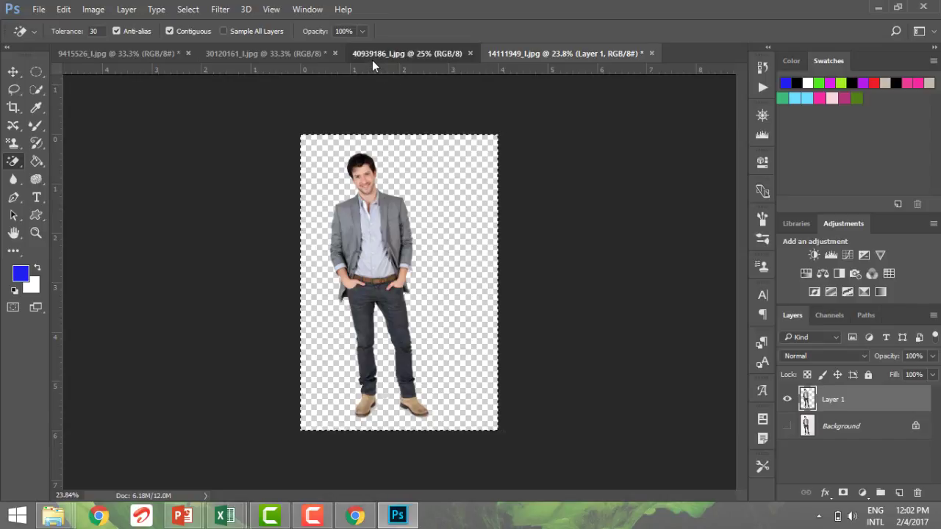
{"action": "key", "text": "ctrl+v"}
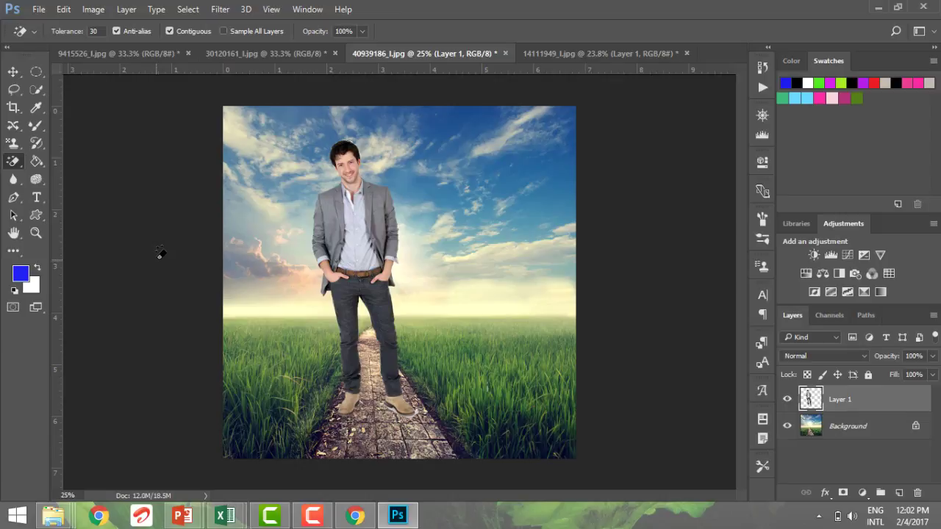
Zoom in on the man's legs and quick-select the white fringe at the right shoe's heel.
{"action": "key", "text": "z"}
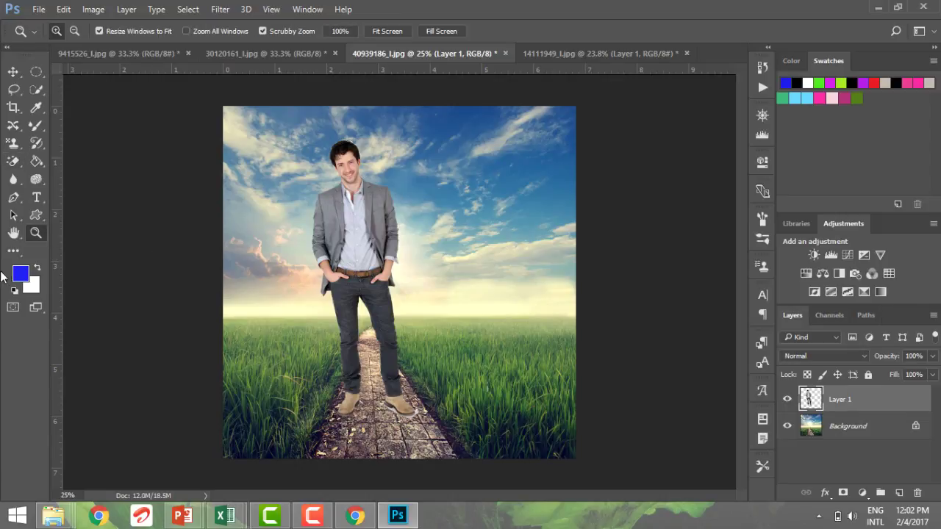
{"action": "left_click", "coordinate": [122, 349]}
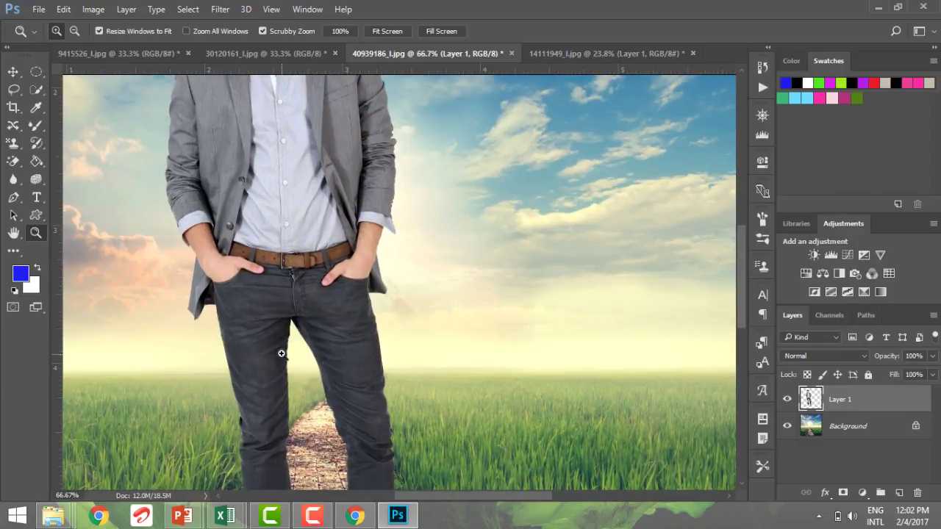
{"action": "scroll", "coordinate": [281, 354], "scroll_direction": "down", "scroll_amount": 1}
{"action": "scroll", "coordinate": [281, 354], "scroll_direction": "down", "scroll_amount": 1}
{"action": "scroll", "coordinate": [281, 353], "scroll_direction": "down", "scroll_amount": 2}
{"action": "scroll", "coordinate": [280, 354], "scroll_direction": "down", "scroll_amount": 1}
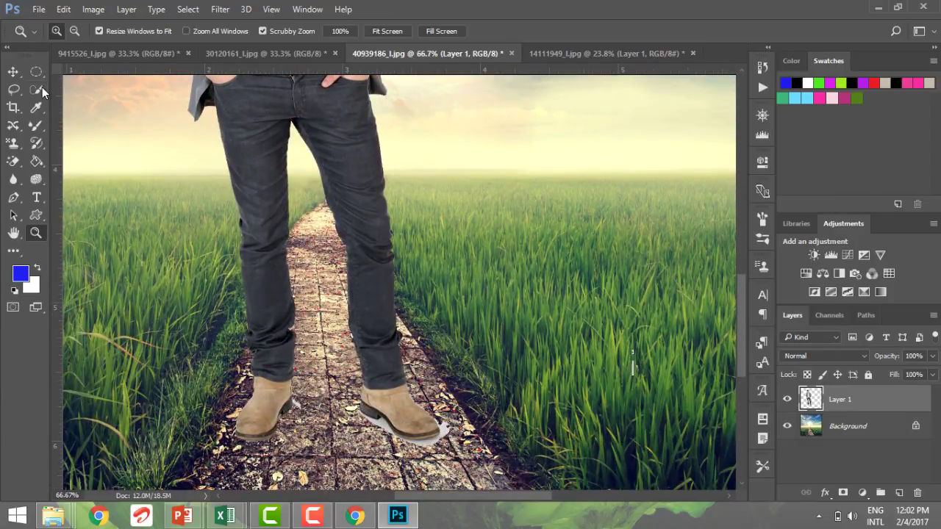
{"action": "left_click", "coordinate": [41, 87]}
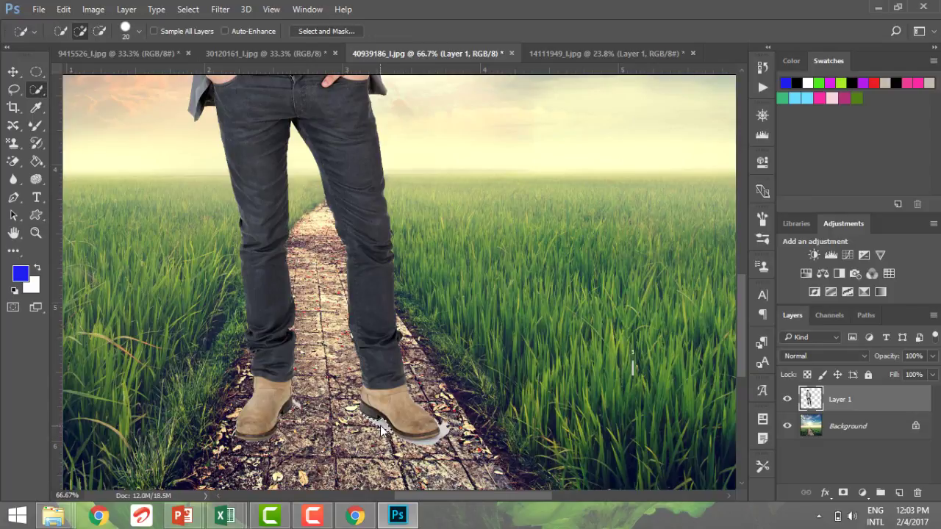
{"action": "left_click", "coordinate": [422, 444]}
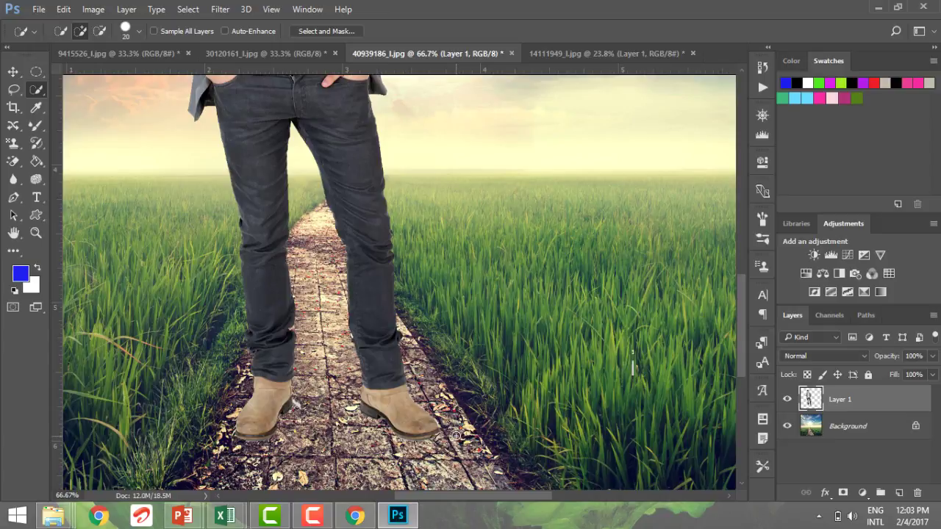
Quick-select the stray white edge at the top of the man's head.
{"action": "scroll", "coordinate": [455, 436], "scroll_direction": "up", "scroll_amount": 2}
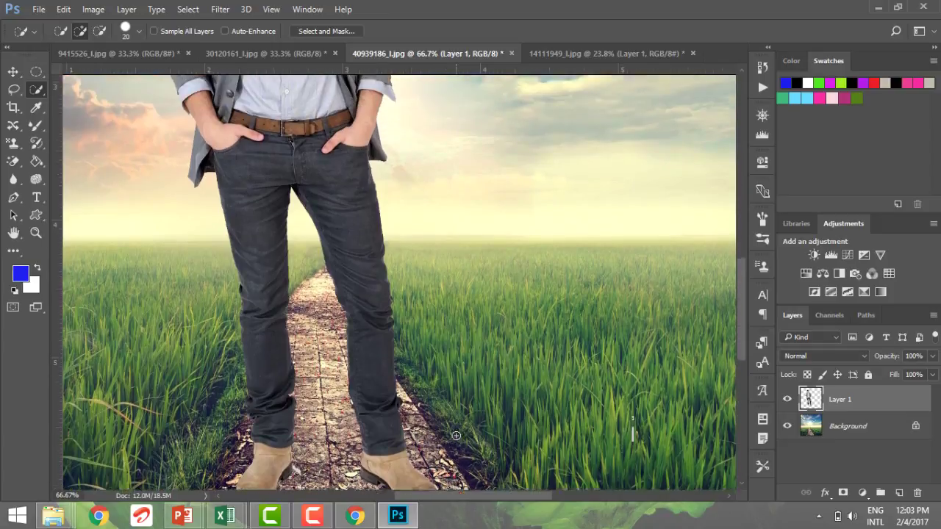
{"action": "scroll", "coordinate": [455, 436], "scroll_direction": "up", "scroll_amount": 3}
{"action": "scroll", "coordinate": [455, 436], "scroll_direction": "up", "scroll_amount": 3}
{"action": "scroll", "coordinate": [456, 436], "scroll_direction": "up", "scroll_amount": 3}
{"action": "scroll", "coordinate": [456, 436], "scroll_direction": "up", "scroll_amount": 3}
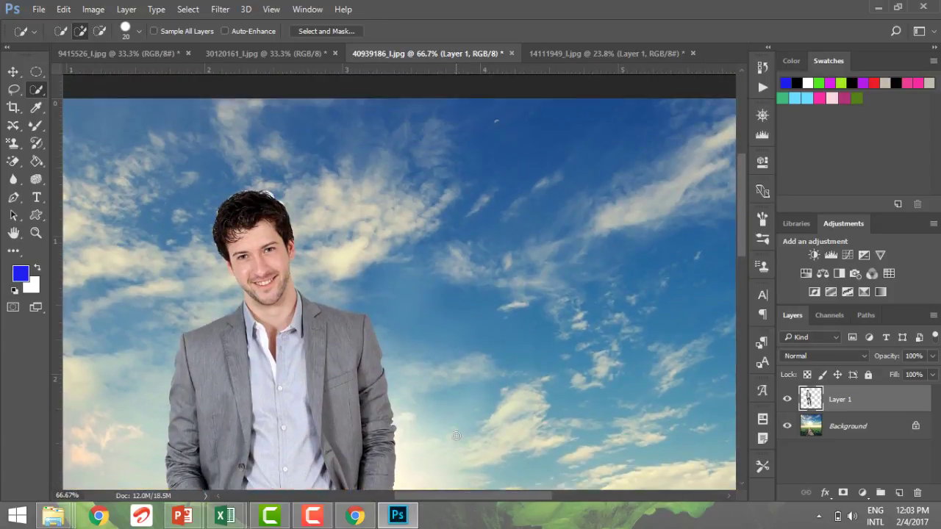
{"action": "scroll", "coordinate": [367, 404], "scroll_direction": "up", "scroll_amount": 3}
{"action": "scroll", "coordinate": [239, 356], "scroll_direction": "up", "scroll_amount": 2}
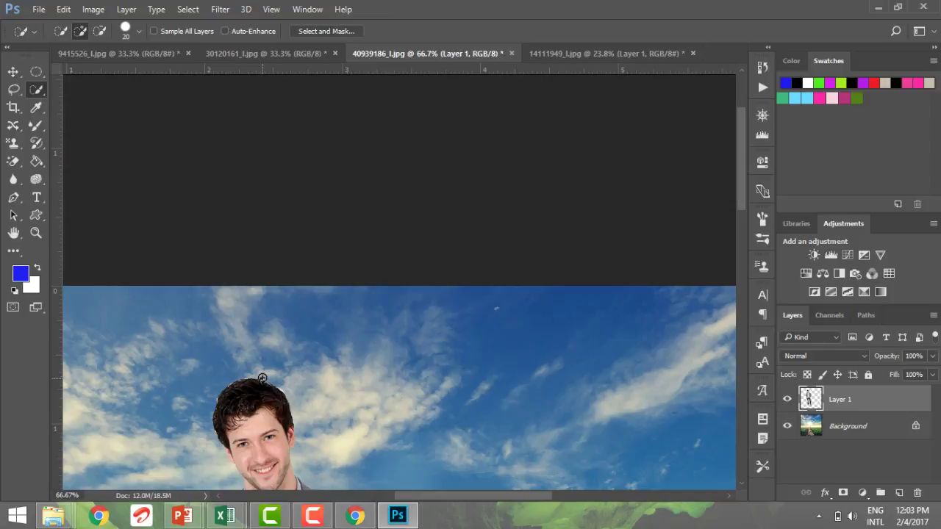
{"action": "left_click", "coordinate": [263, 378]}
{"action": "key", "text": "z"}
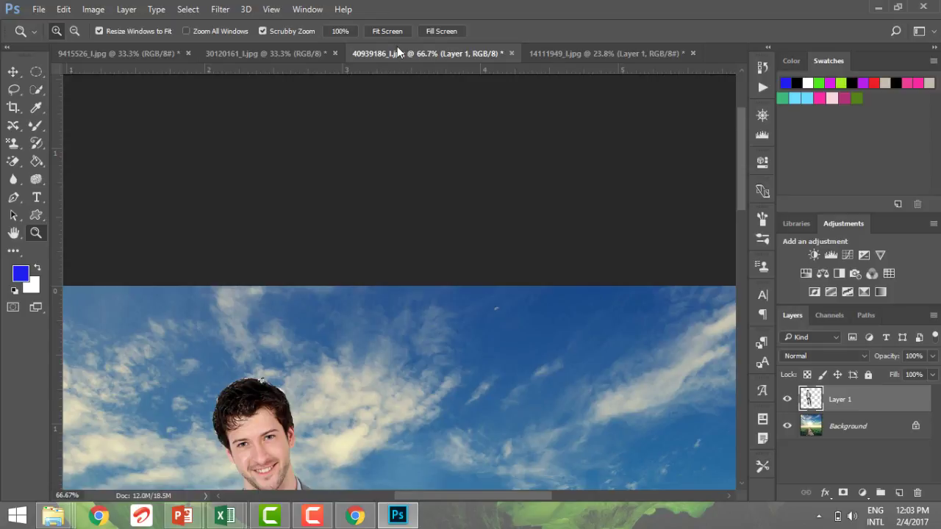
Fit the landscape on screen, select Layer 1 and drag the man lower onto the stone path.
{"action": "left_click", "coordinate": [390, 30]}
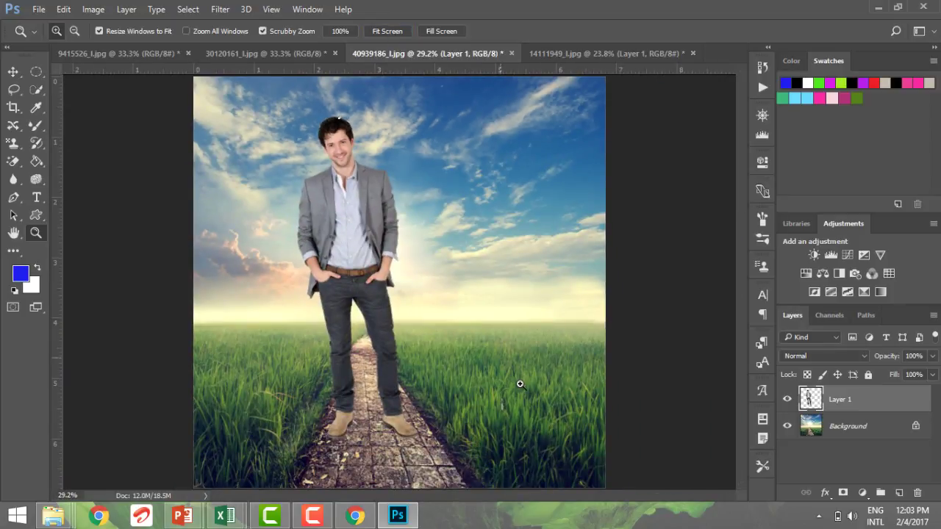
{"action": "left_click", "coordinate": [839, 427]}
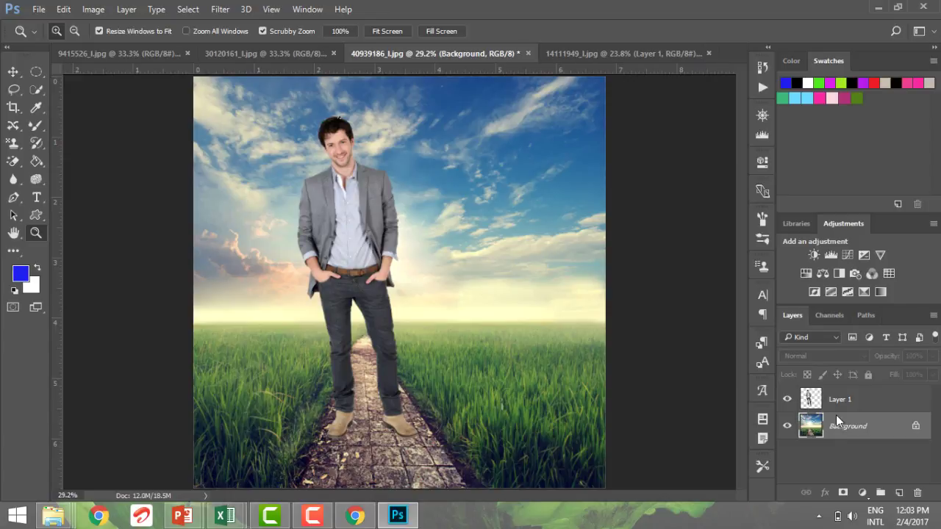
{"action": "left_click", "coordinate": [834, 401]}
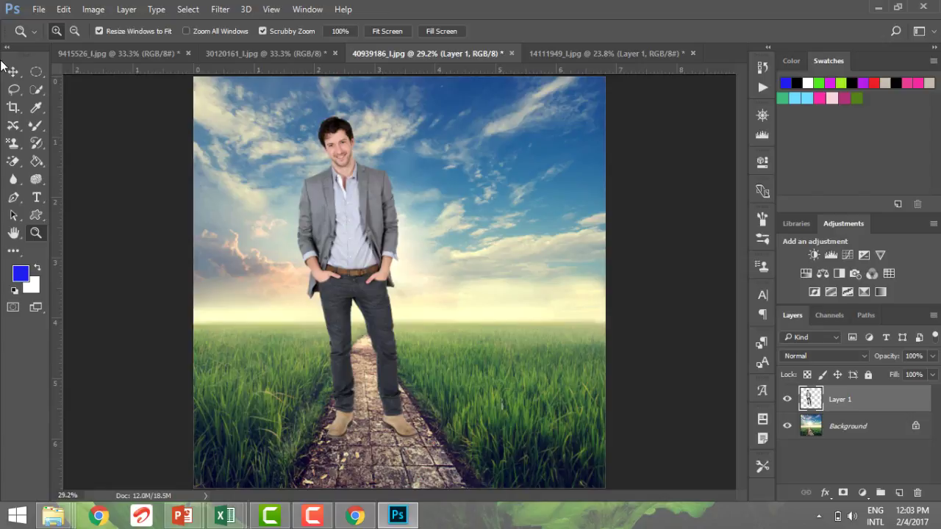
{"action": "left_click", "coordinate": [13, 72]}
{"action": "mouse_move", "coordinate": [328, 212]}
{"action": "left_mouse_down"}
{"action": "mouse_move", "coordinate": [371, 246]}
{"action": "mouse_move", "coordinate": [333, 244]}
{"action": "left_mouse_up"}
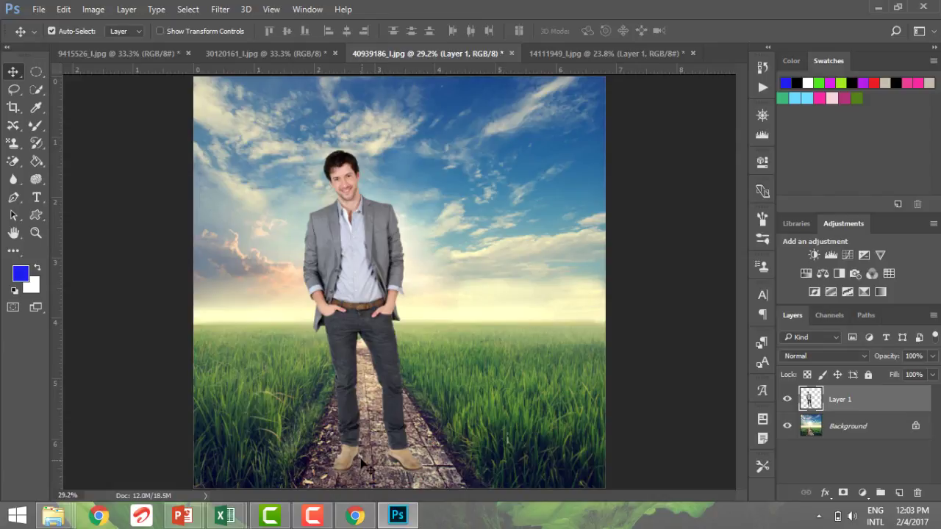